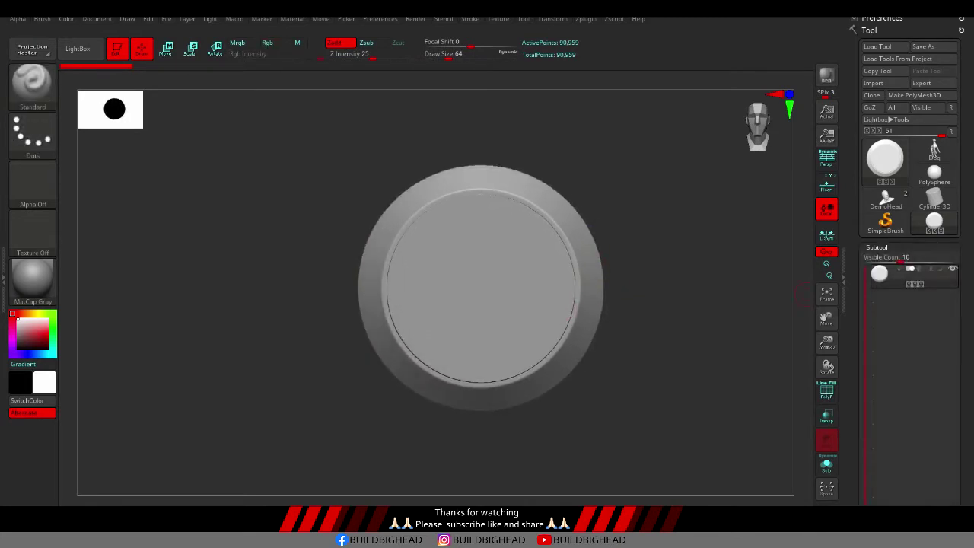
# Dock the Zplugin menu in the left tray and expand its Text 3D & Vector Shapes subpalette
pyautogui.click(553, 18)
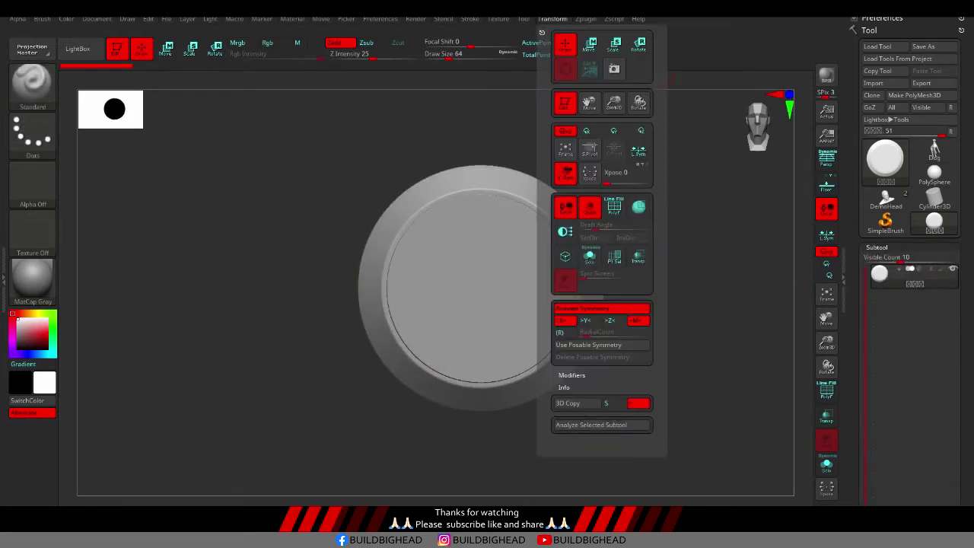
pyautogui.click(586, 18)
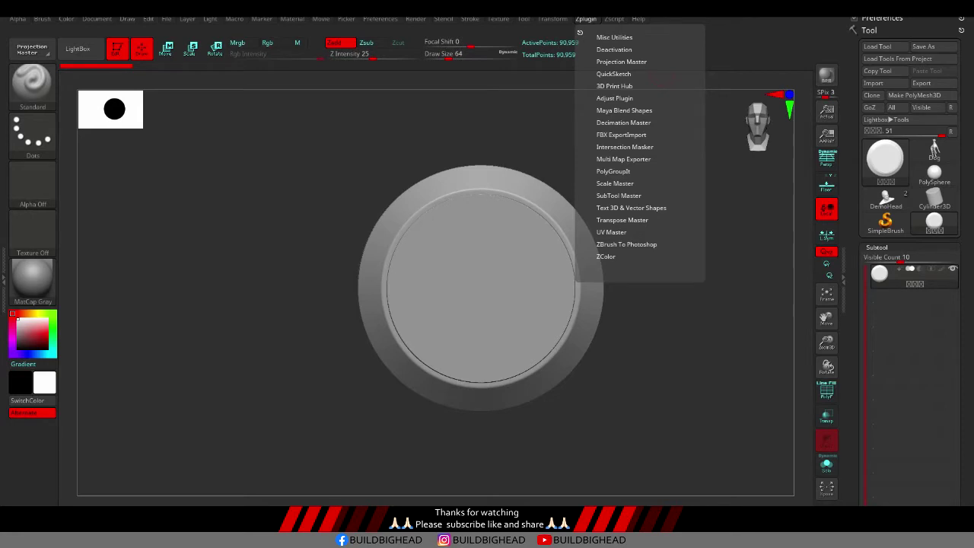
pyautogui.click(580, 32)
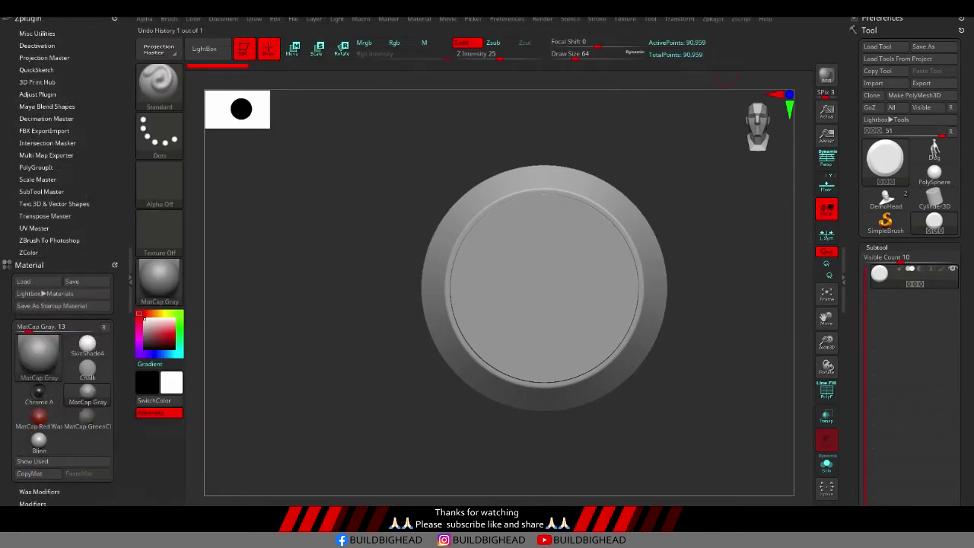
pyautogui.click(54, 204)
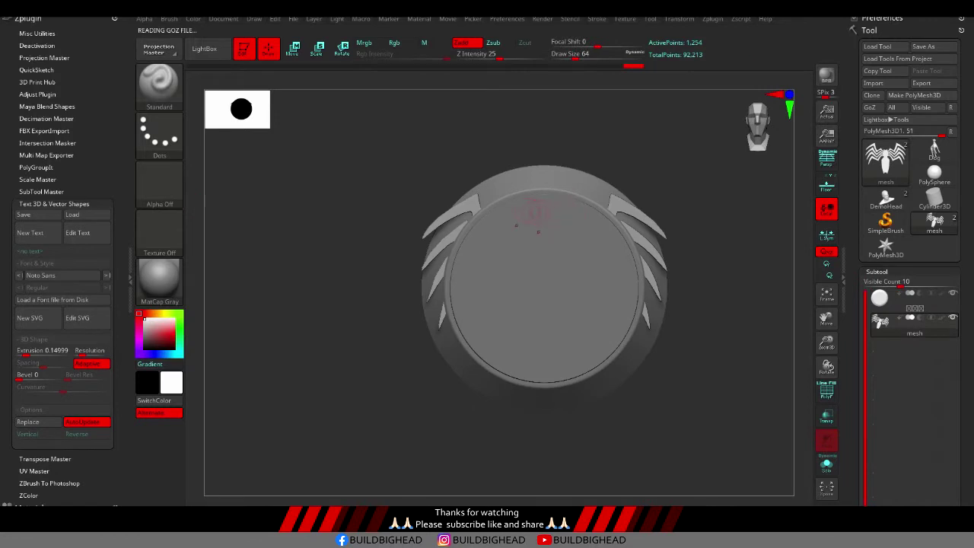
# Move the imported spider emblem into position and give its edges a bevel of 10
pyautogui.moveTo(538, 232); pyautogui.dragTo(655, 233)
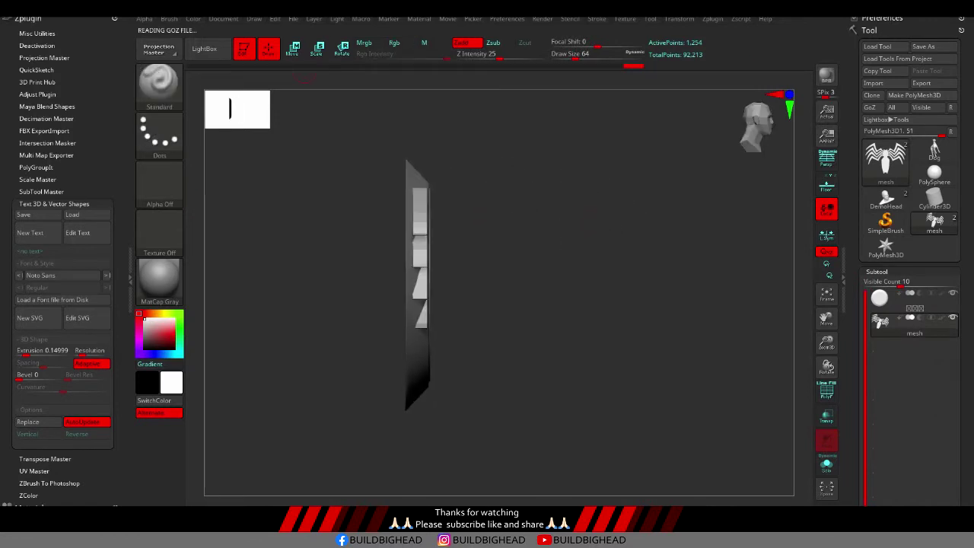
pyautogui.press('w')
pyautogui.moveTo(465, 284)
pyautogui.mouseDown()
pyautogui.moveTo(487, 285)
pyautogui.moveTo(616, 215)
pyautogui.mouseUp()
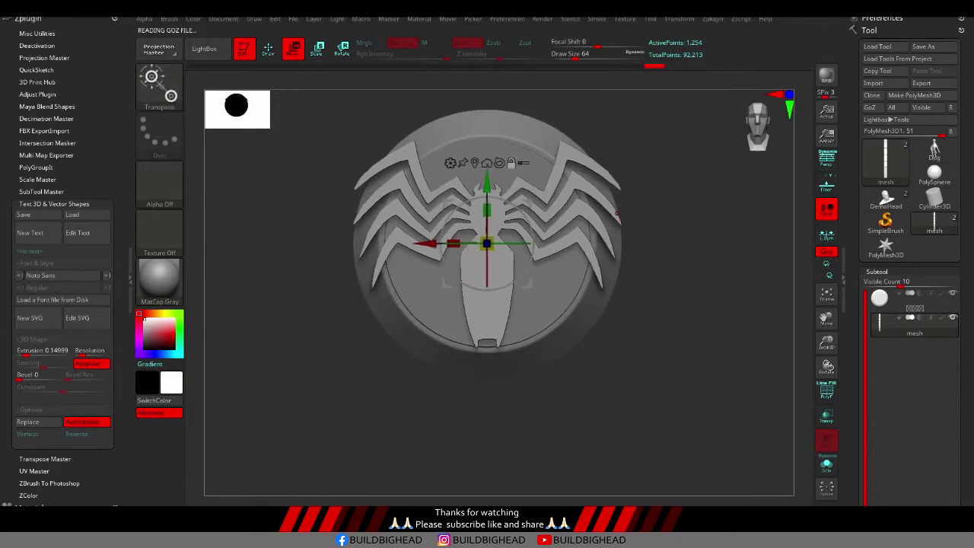
pyautogui.scroll(2, 618, 214)
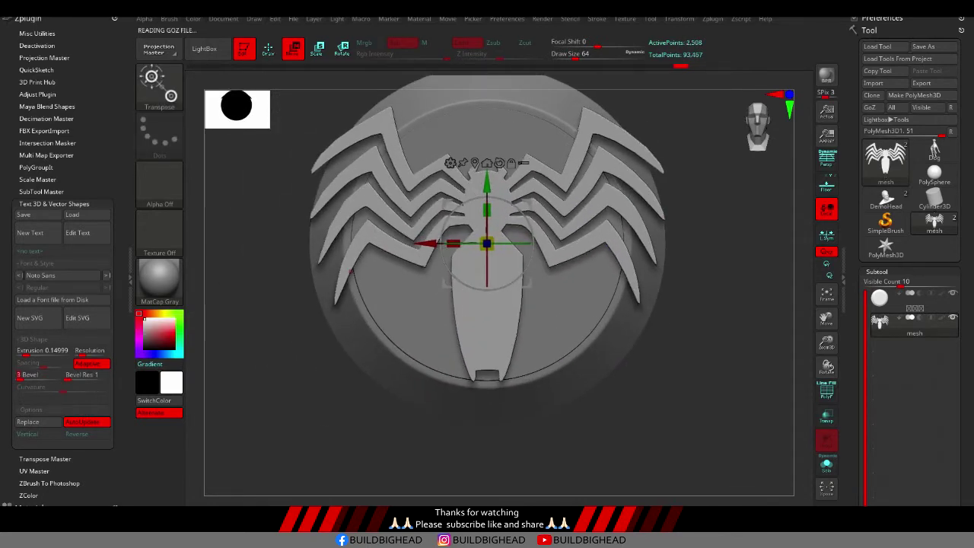
pyautogui.scroll(2, 516, 244)
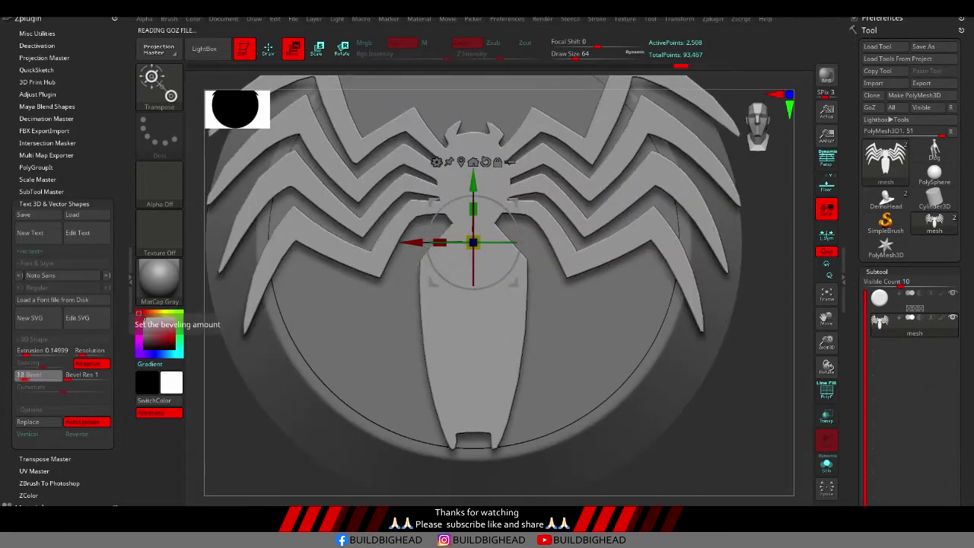
pyautogui.press('Return')
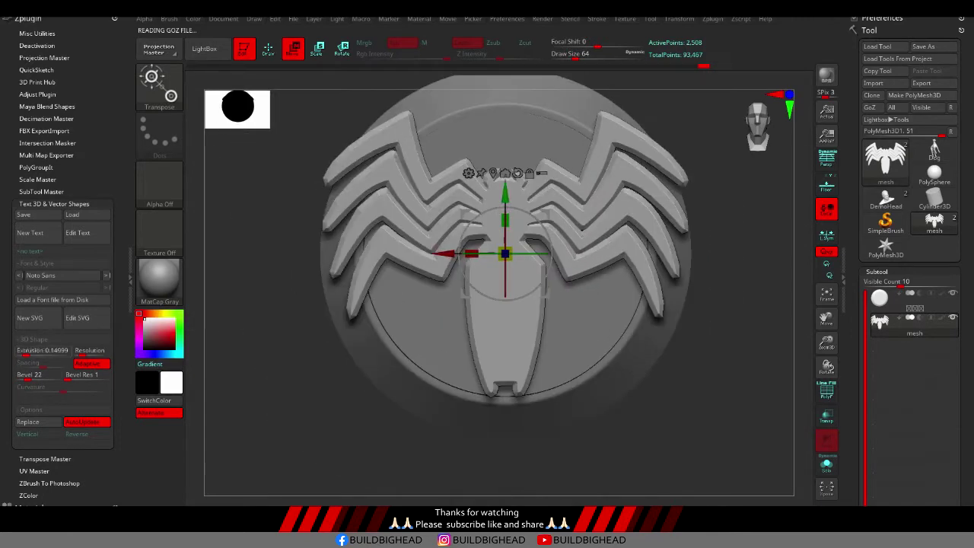
pyautogui.write('10')
pyautogui.press('Return')
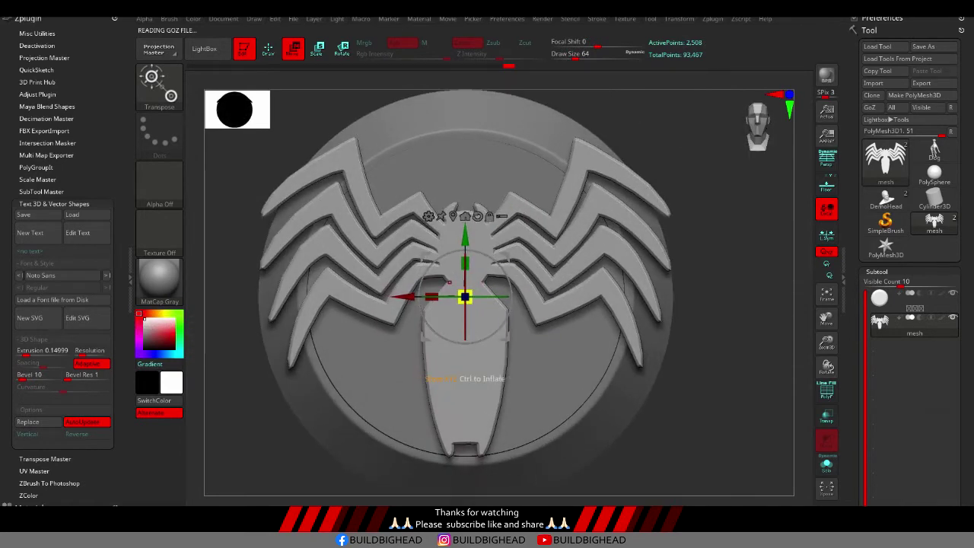
# Scale the spider emblem to about two-thirds size and seat it on the disc face
pyautogui.moveTo(465, 297); pyautogui.dragTo(434, 305)
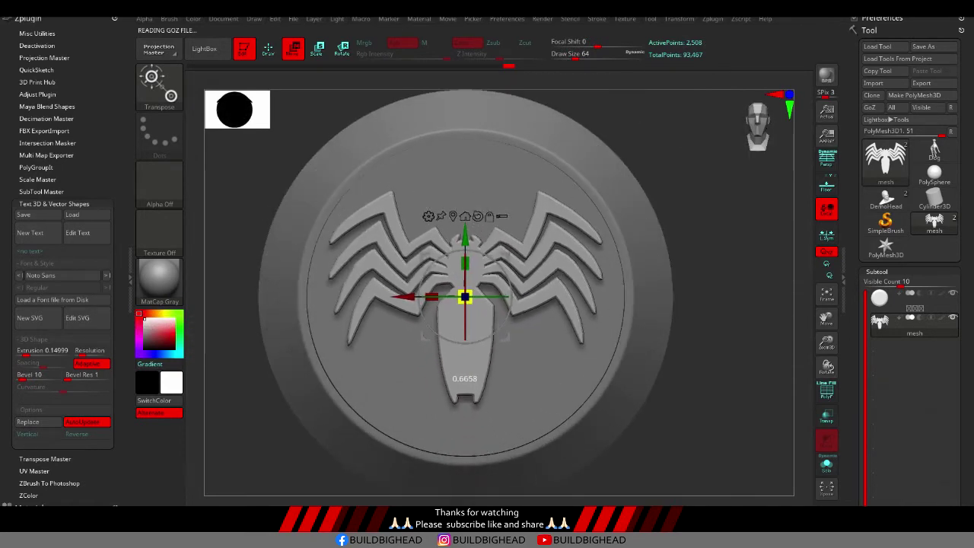
pyautogui.keyDown('shift'); pyautogui.moveTo(533, 380); pyautogui.dragTo(624, 381); pyautogui.keyUp('shift')
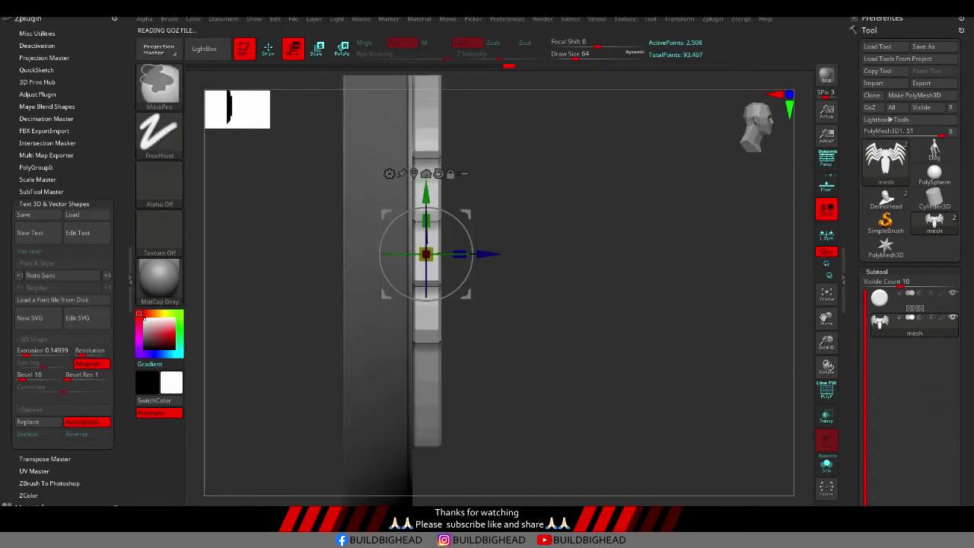
pyautogui.moveTo(459, 254); pyautogui.dragTo(449, 255)
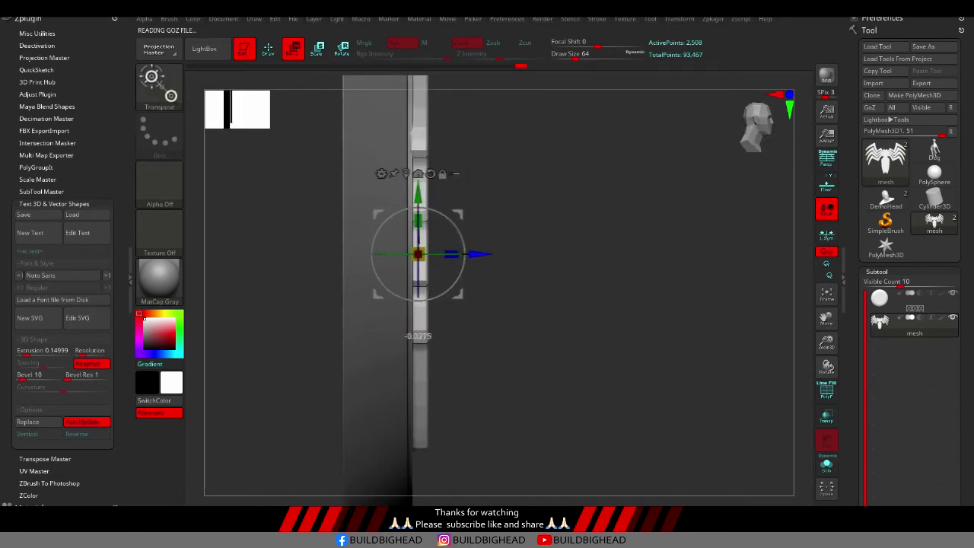
pyautogui.press('q')
pyautogui.keyDown('shift'); pyautogui.moveTo(685, 342); pyautogui.dragTo(616, 281); pyautogui.keyUp('shift')
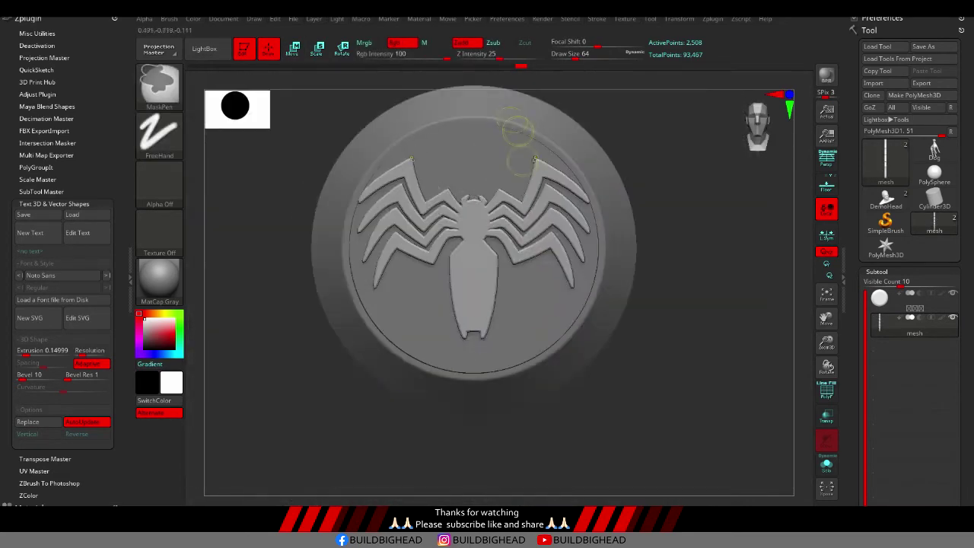
pyautogui.moveTo(617, 281); pyautogui.dragTo(618, 81, button='right')
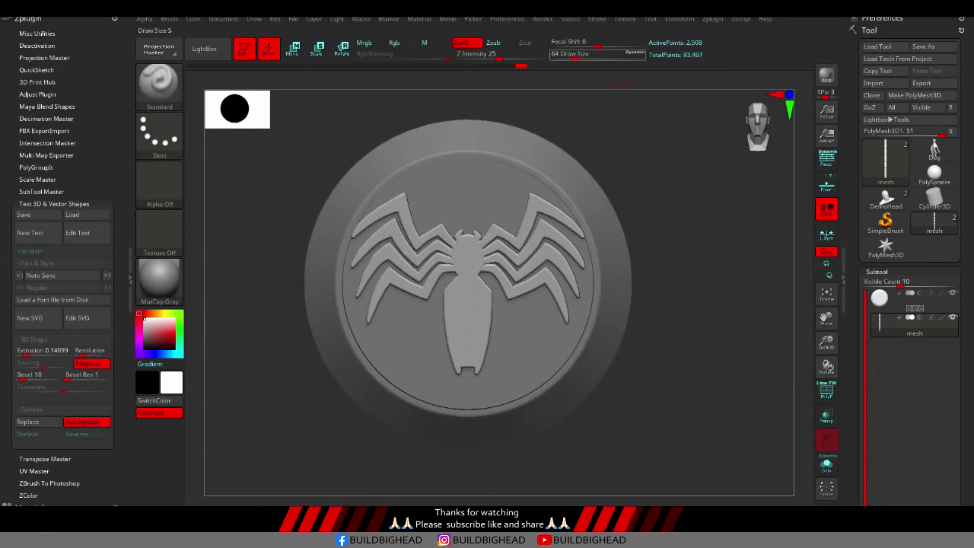
pyautogui.press('space')
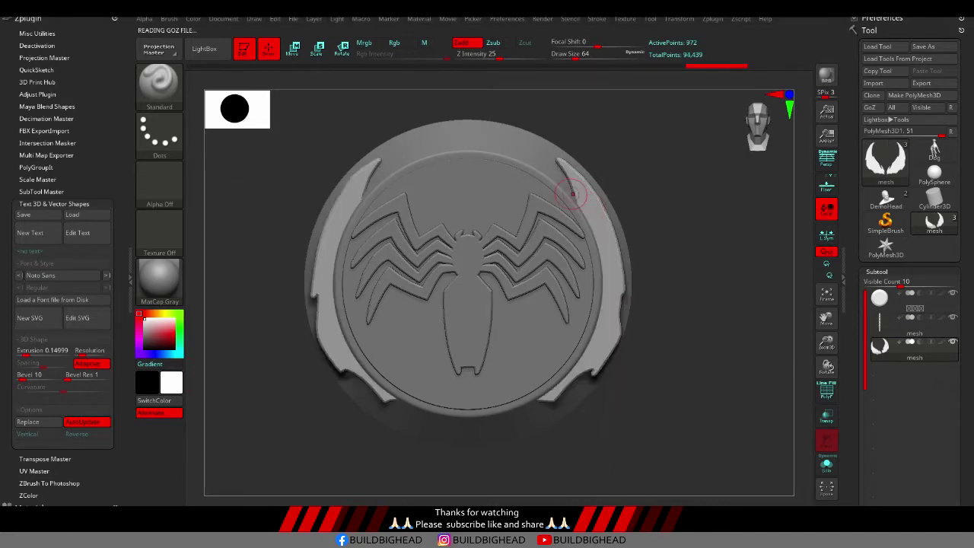
# Shrink the new head outline piece to about half size with Transpose
pyautogui.moveTo(582, 200); pyautogui.dragTo(285, 88, button='right')
pyautogui.press('w')
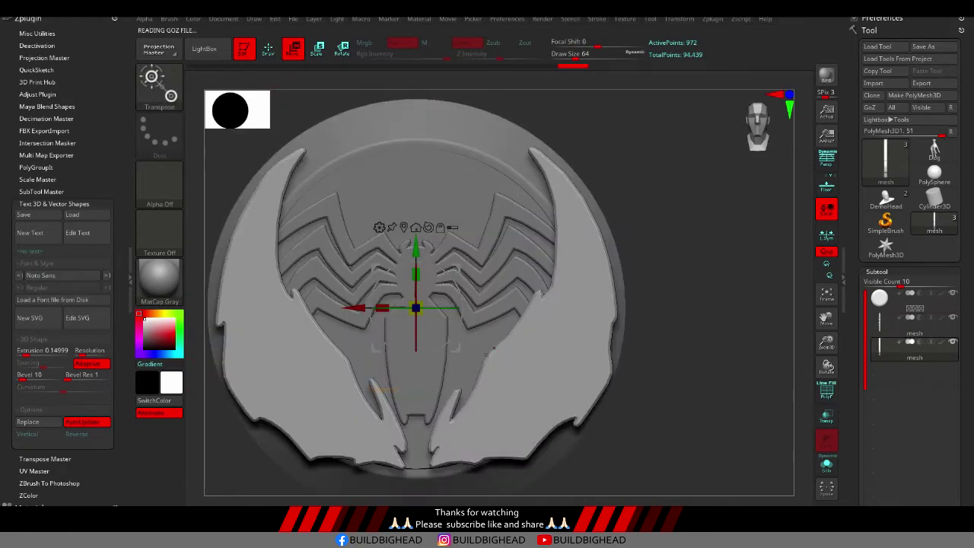
pyautogui.moveTo(415, 308); pyautogui.dragTo(404, 320)
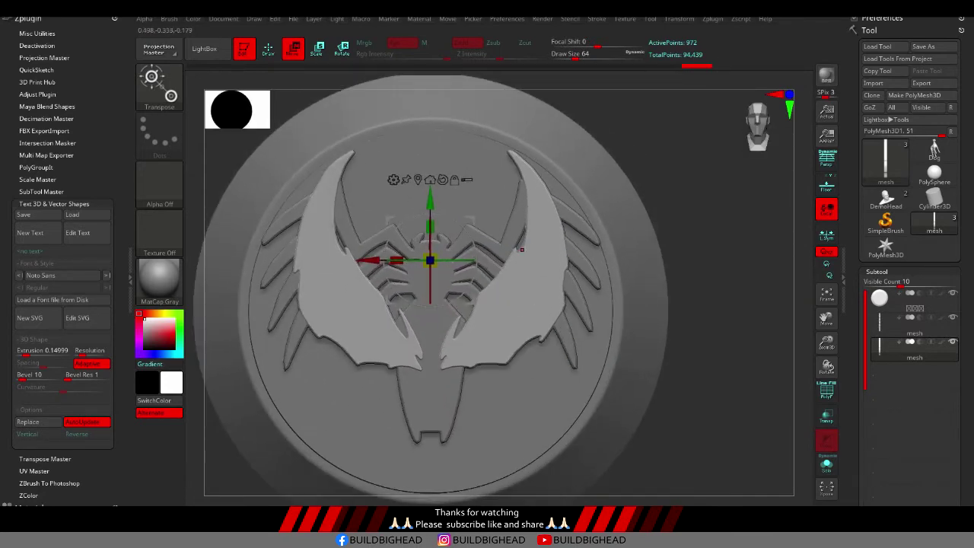
# Lower the spider emblem on the disc and rescale the head outline to about 0.88
pyautogui.keyDown('alt'); pyautogui.click(430, 289); pyautogui.keyUp('alt')
pyautogui.moveTo(430, 256)
pyautogui.mouseDown()
pyautogui.moveTo(430, 286)
pyautogui.moveTo(430, 240)
pyautogui.moveTo(430, 255)
pyautogui.mouseUp()
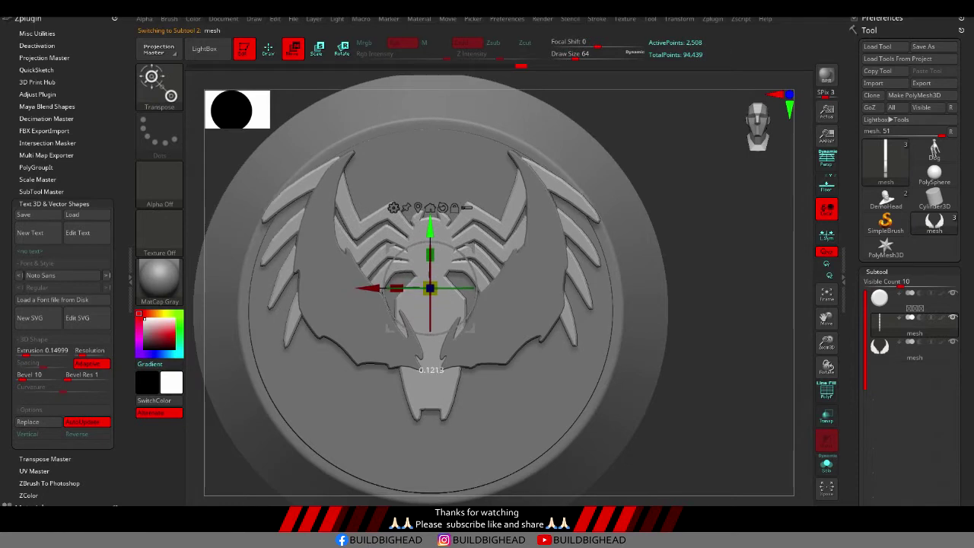
pyautogui.moveTo(430, 288); pyautogui.dragTo(430, 310)
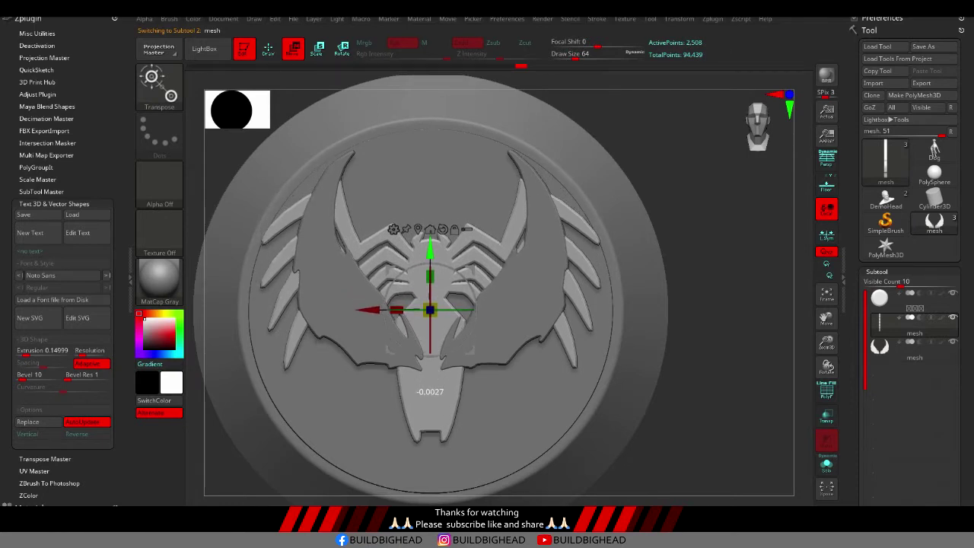
pyautogui.moveTo(431, 310)
pyautogui.mouseDown()
pyautogui.moveTo(427, 320)
pyautogui.moveTo(430, 270)
pyautogui.mouseUp()
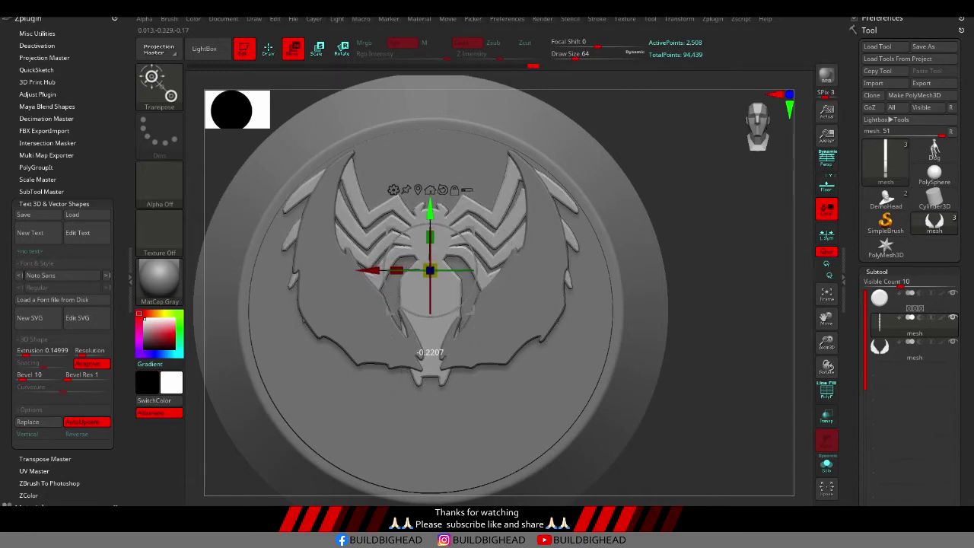
pyautogui.hotkey('ctrl', 'z')
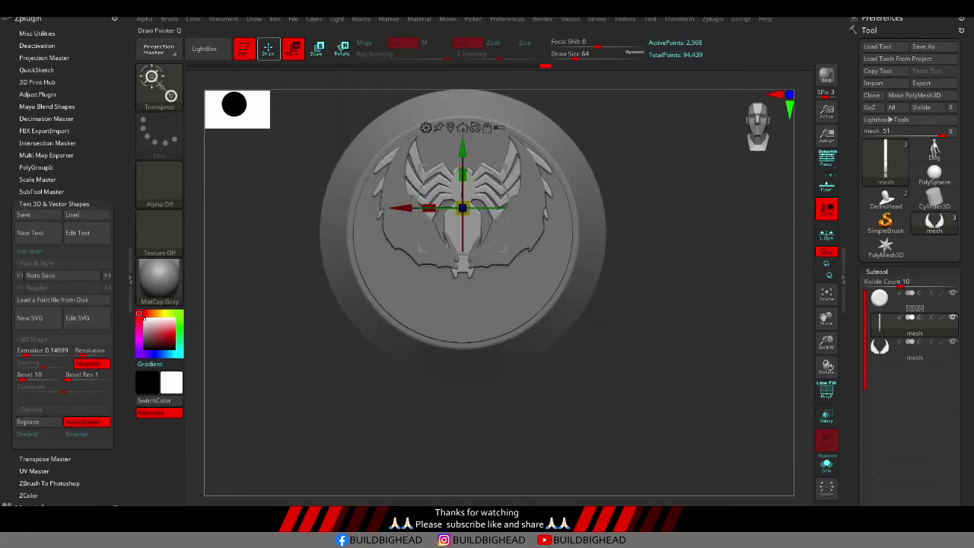
pyautogui.hotkey('ctrl', 'z')
pyautogui.hotkey('ctrl', 'z')
pyautogui.hotkey('ctrl', 'z')
pyautogui.hotkey('ctrl', 'z')
pyautogui.hotkey('ctrl', 'z')
pyautogui.hotkey('ctrl', 'z')
pyautogui.hotkey('ctrl', 'z')
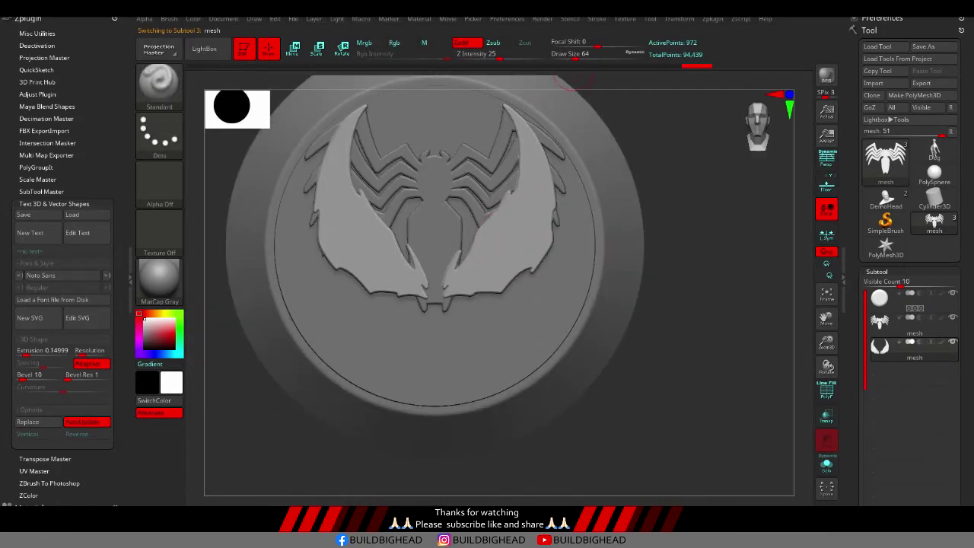
# Bring in the fanged teeth mesh and scale it down to about 0.53
pyautogui.click(625, 18)
pyautogui.click(542, 19)
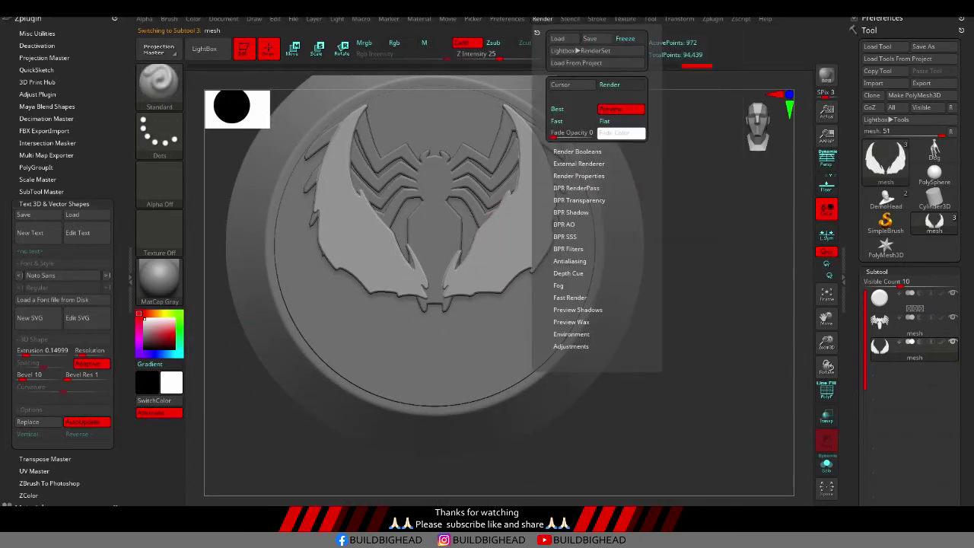
pyautogui.hotkey('ctrl', 'z')
pyautogui.hotkey('ctrl', 'z')
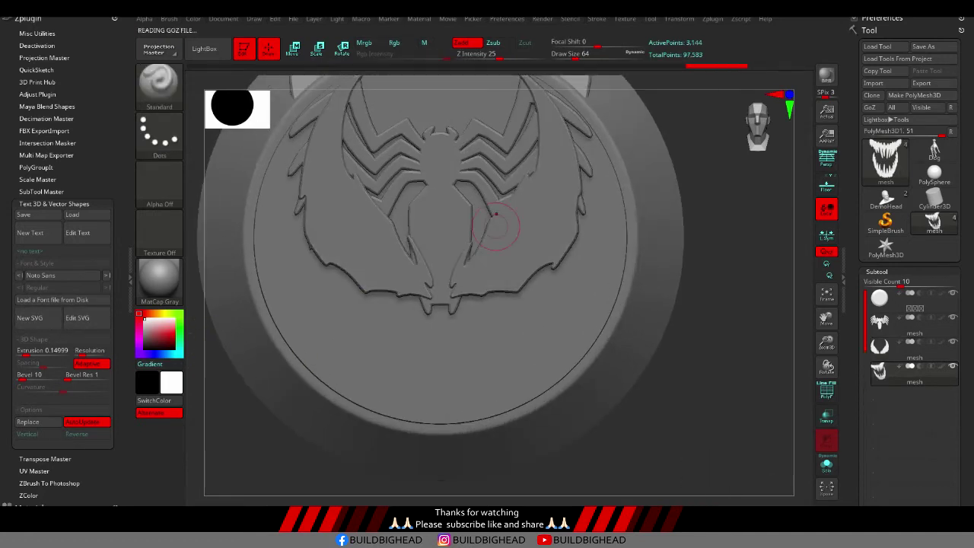
pyautogui.click(316, 50)
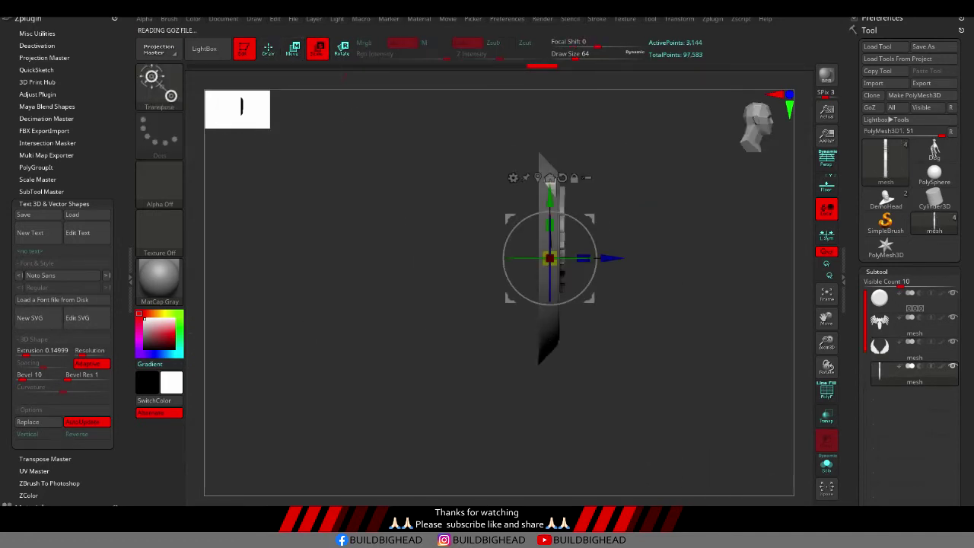
pyautogui.moveTo(550, 327); pyautogui.dragTo(597, 192)
pyautogui.moveTo(481, 238)
pyautogui.mouseDown()
pyautogui.moveTo(453, 256)
pyautogui.moveTo(462, 249)
pyautogui.moveTo(480, 294)
pyautogui.moveTo(479, 322)
pyautogui.mouseUp()
# Nudge the teeth along Z and enlarge them by 1.13 to fit the head outline
pyautogui.scroll(-3, 479, 322)
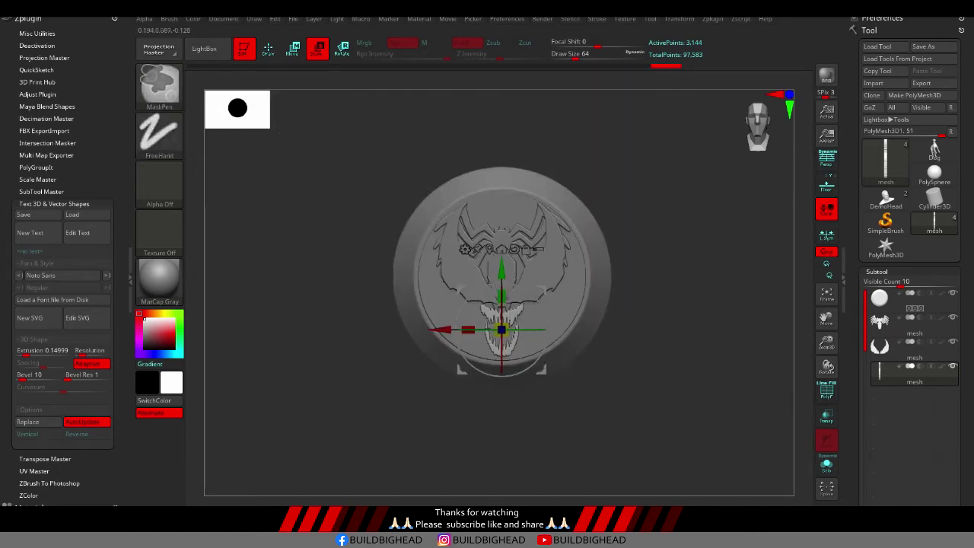
pyautogui.keyDown('shift'); pyautogui.moveTo(305, 343); pyautogui.dragTo(426, 344); pyautogui.keyUp('shift')
pyautogui.moveTo(569, 331); pyautogui.dragTo(563, 330)
pyautogui.keyDown('shift'); pyautogui.moveTo(427, 343); pyautogui.dragTo(304, 343); pyautogui.keyUp('shift')
pyautogui.scroll(3, 533, 335)
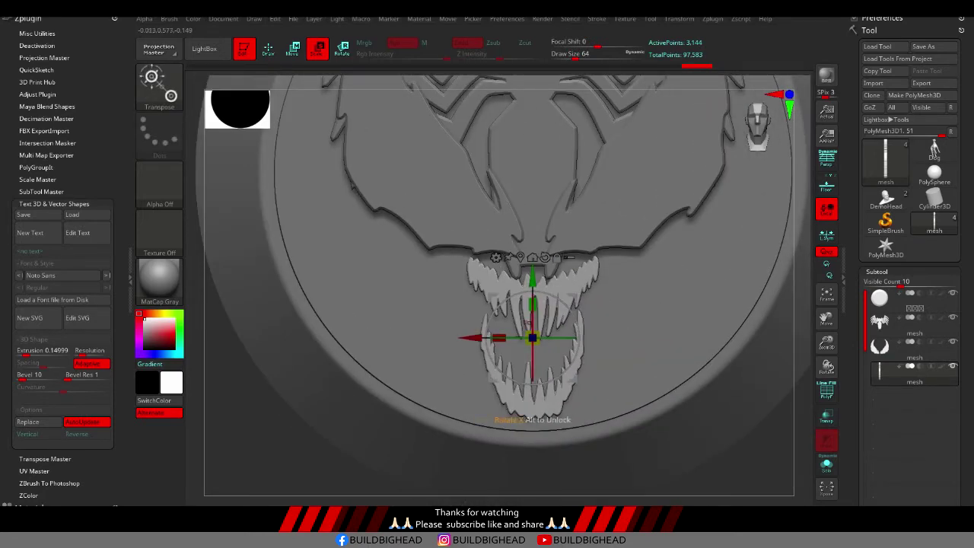
pyautogui.moveTo(533, 338)
pyautogui.mouseDown()
pyautogui.moveTo(542, 335)
pyautogui.moveTo(533, 298)
pyautogui.mouseUp()
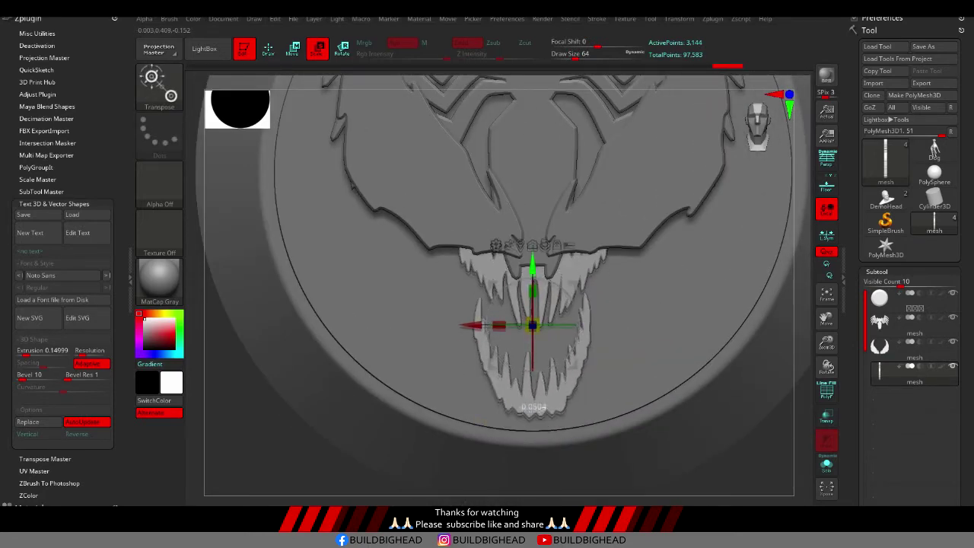
pyautogui.press('q')
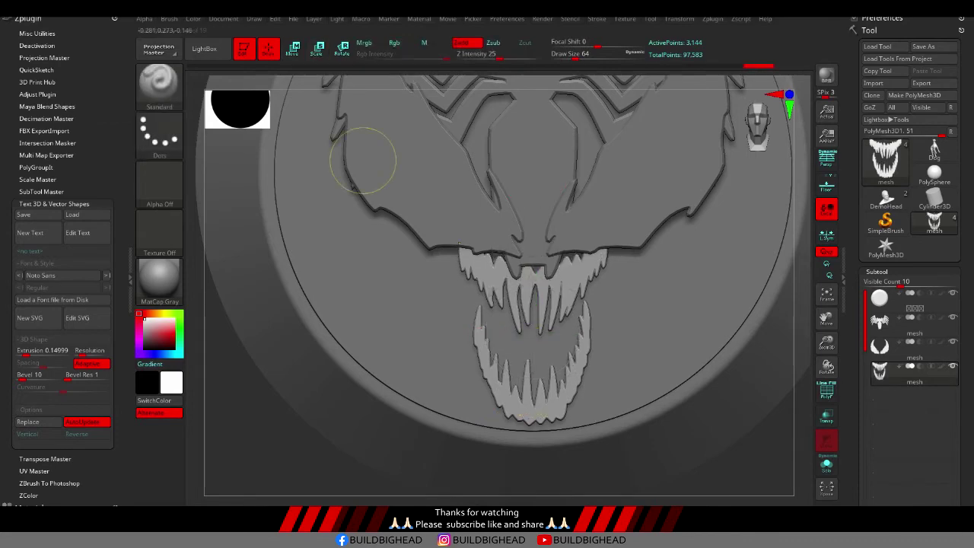
pyautogui.press('f')
pyautogui.keyDown('alt'); pyautogui.click(578, 229); pyautogui.keyUp('alt')
pyautogui.keyDown('alt'); pyautogui.moveTo(609, 305); pyautogui.dragTo(590, 239); pyautogui.keyUp('alt')
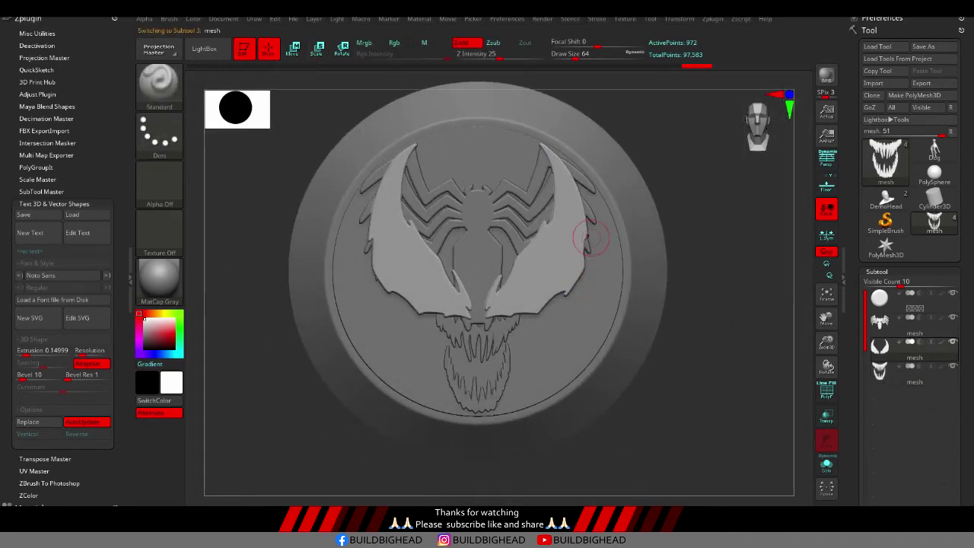
# Move the head outline slightly down on the disc
pyautogui.press('r')
pyautogui.moveTo(477, 313); pyautogui.dragTo(478, 329)
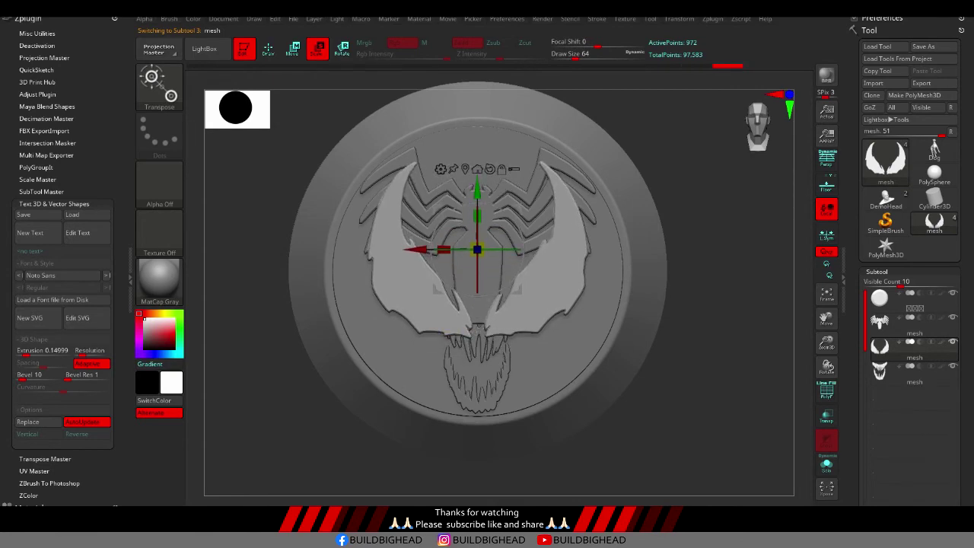
pyautogui.press('q')
# Mask the coin disc edge-on with a MaskPen Rect stroke
pyautogui.moveTo(565, 392)
pyautogui.mouseDown()
pyautogui.moveTo(685, 392)
pyautogui.moveTo(685, 426)
pyautogui.moveTo(624, 282)
pyautogui.moveTo(590, 326)
pyautogui.mouseUp()
pyautogui.keyDown('ctrl'); pyautogui.moveTo(591, 326); pyautogui.dragTo(665, 371, button='right'); pyautogui.keyUp('ctrl')
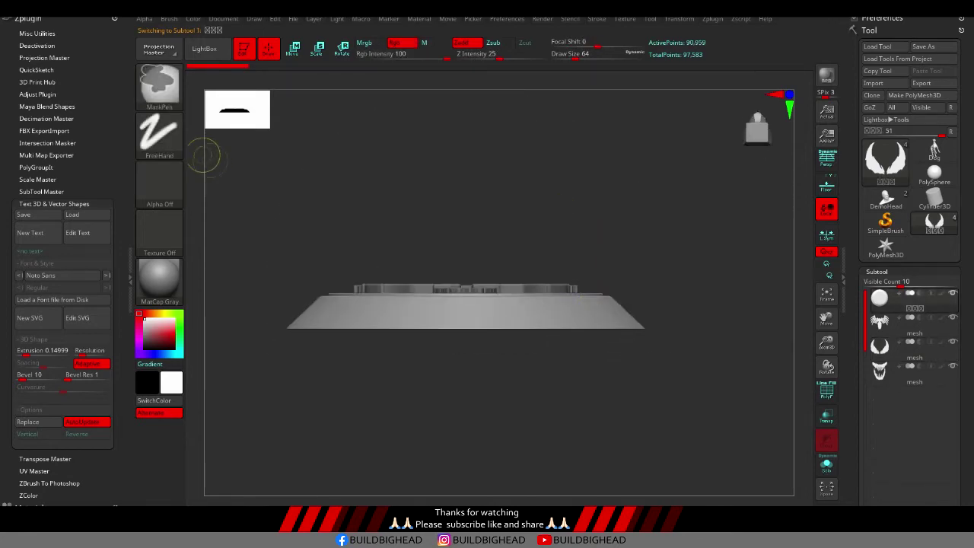
pyautogui.click(164, 136)
pyautogui.click(513, 141)
pyautogui.keyDown('ctrl'); pyautogui.moveTo(468, 344); pyautogui.dragTo(730, 305); pyautogui.keyUp('ctrl')
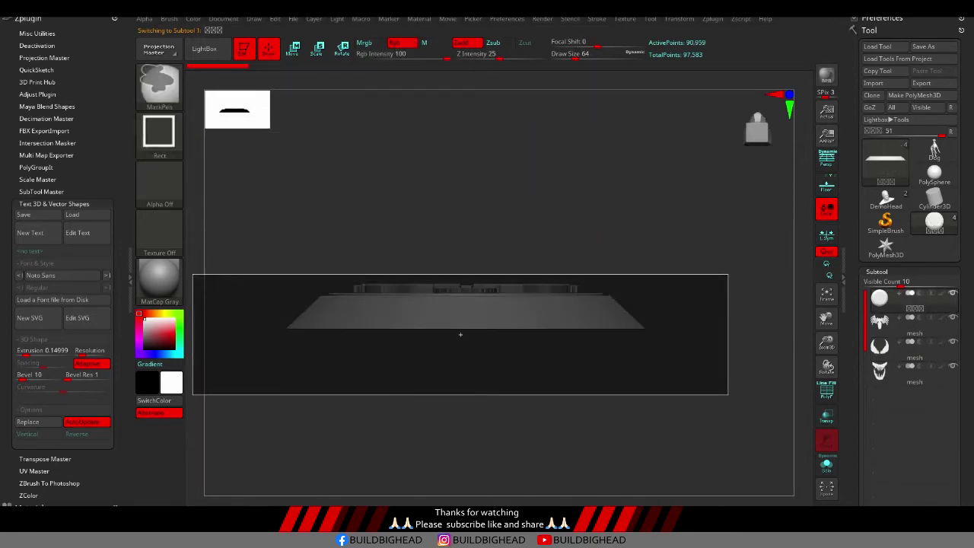
pyautogui.moveTo(487, 270)
pyautogui.keyDown('shift'); pyautogui.mouseDown(button='right')
pyautogui.moveTo(636, 289)
pyautogui.moveTo(799, 342)
pyautogui.mouseUp(button='right'); pyautogui.keyUp('shift')
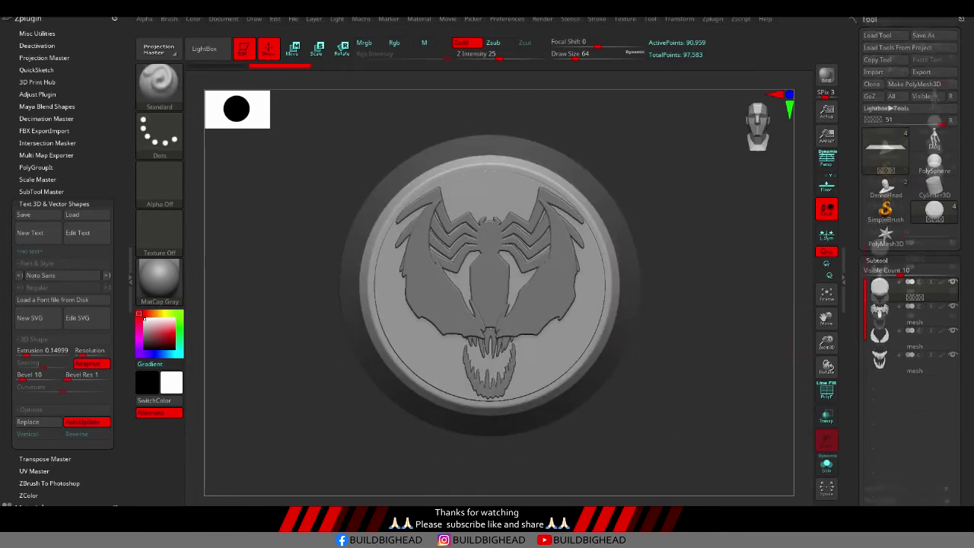
# Set Extract Thick to 0.02, accept the Extract1 shell, and clear the disc mask
pyautogui.scroll(-5, 914, 228)
pyautogui.scroll(-1, 905, 381)
pyautogui.click(875, 488)
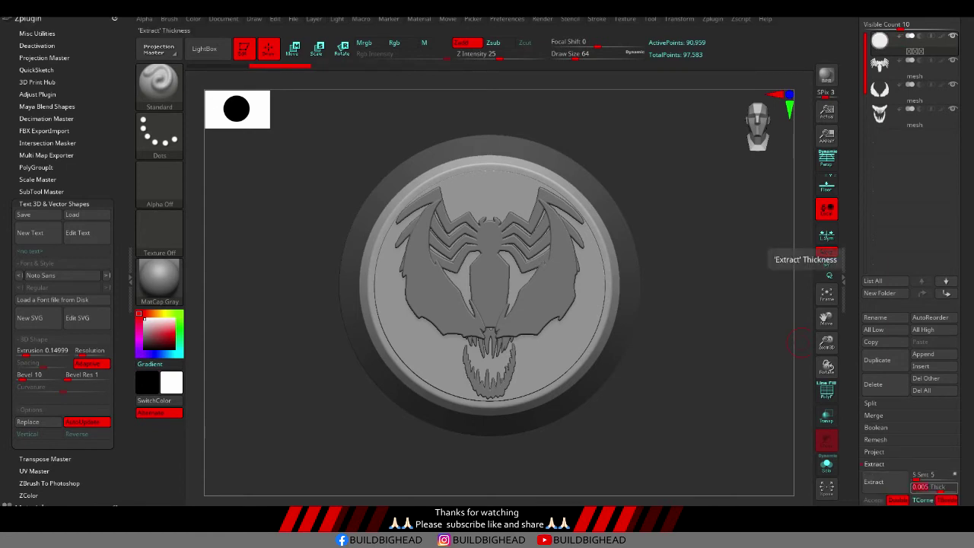
pyautogui.click(827, 255)
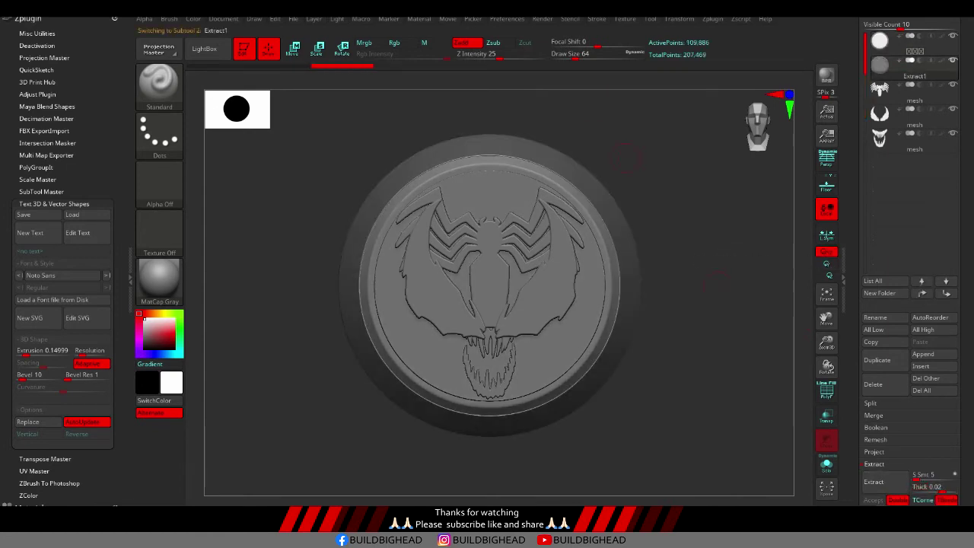
pyautogui.keyDown('ctrl'); pyautogui.click(601, 97); pyautogui.keyUp('ctrl')
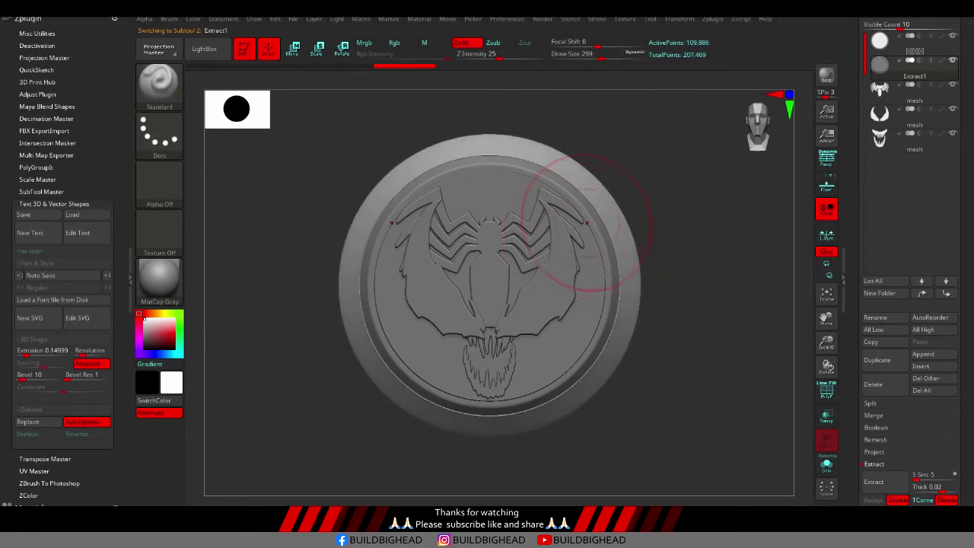
pyautogui.keyDown('alt'); pyautogui.click(586, 221); pyautogui.keyUp('alt')
pyautogui.moveTo(739, 163)
pyautogui.mouseDown()
pyautogui.moveTo(593, 343)
pyautogui.moveTo(576, 239)
pyautogui.moveTo(533, 228)
pyautogui.mouseUp()
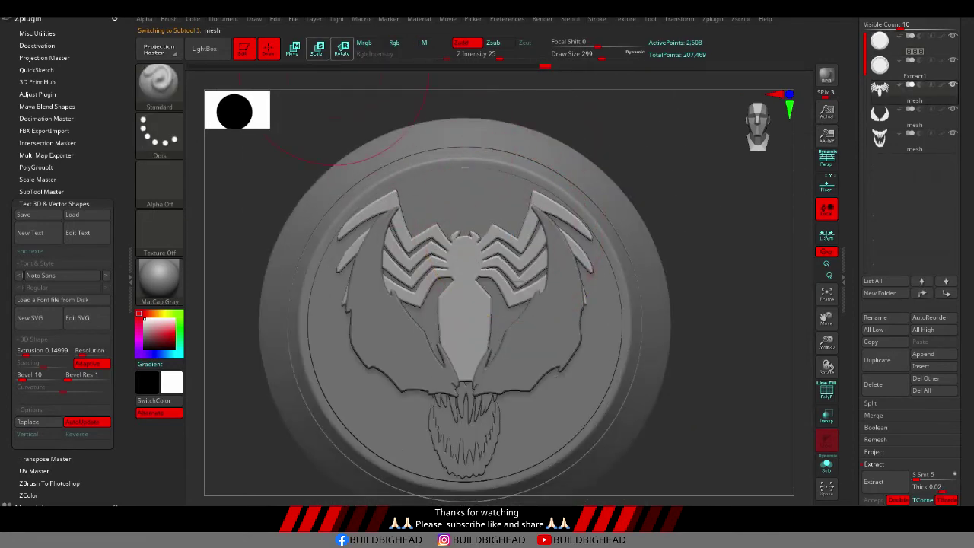
# Nudge the spider logo along Z with the Transpose gizmo
pyautogui.press('e')
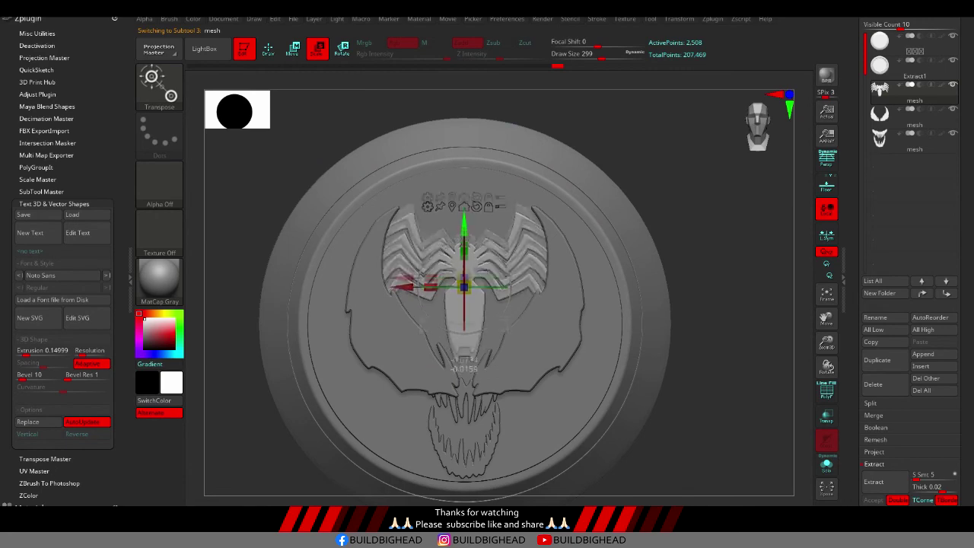
pyautogui.press('q')
pyautogui.moveTo(604, 251)
pyautogui.mouseDown()
pyautogui.moveTo(609, 305)
pyautogui.moveTo(584, 185)
pyautogui.mouseUp()
# Orbit and zoom around the medallion, ending on a straight front view
pyautogui.press('ctrl')
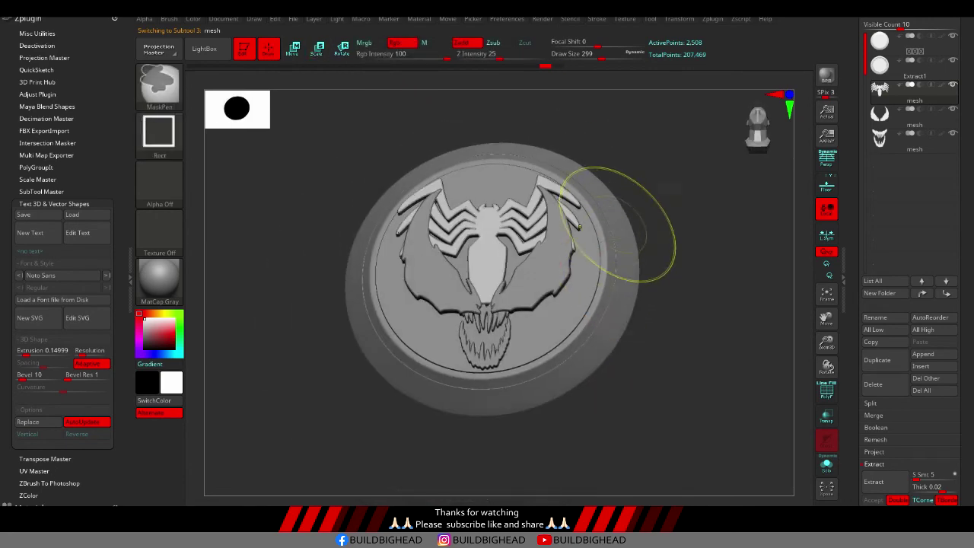
pyautogui.moveTo(617, 232); pyautogui.dragTo(677, 305)
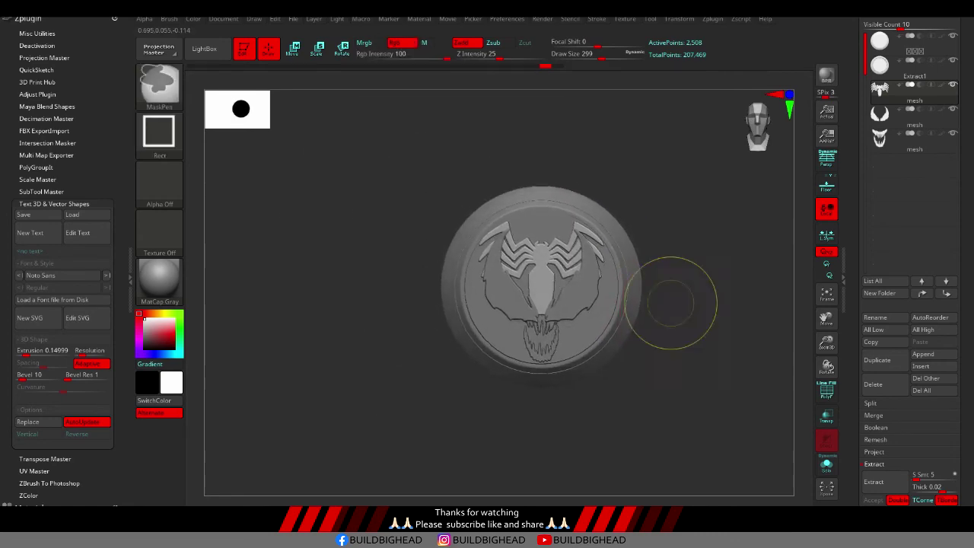
pyautogui.moveTo(678, 303)
pyautogui.mouseDown()
pyautogui.moveTo(663, 319)
pyautogui.moveTo(617, 278)
pyautogui.mouseUp()
pyautogui.keyDown('ctrl'); pyautogui.moveTo(628, 164); pyautogui.dragTo(606, 320, button='right'); pyautogui.keyUp('ctrl')
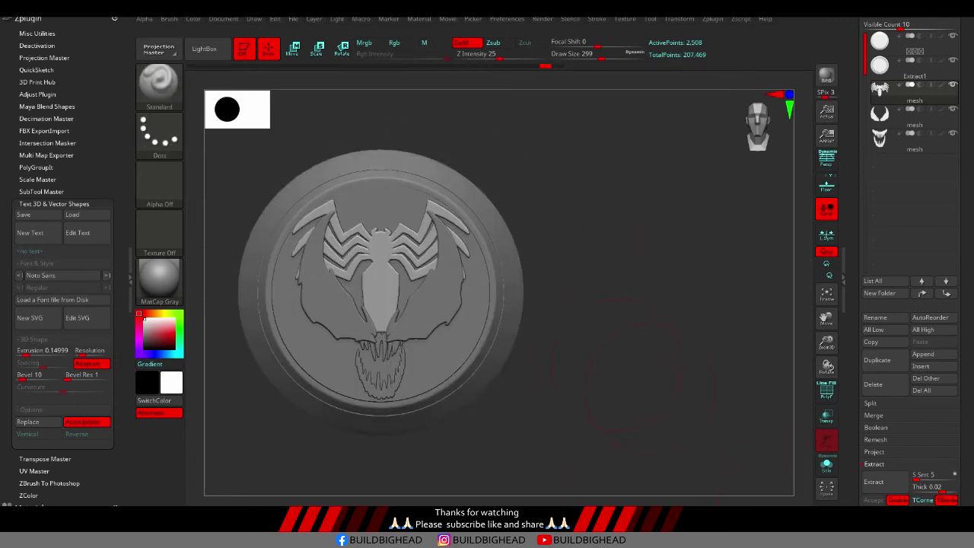
pyautogui.moveTo(632, 384); pyautogui.dragTo(750, 480)
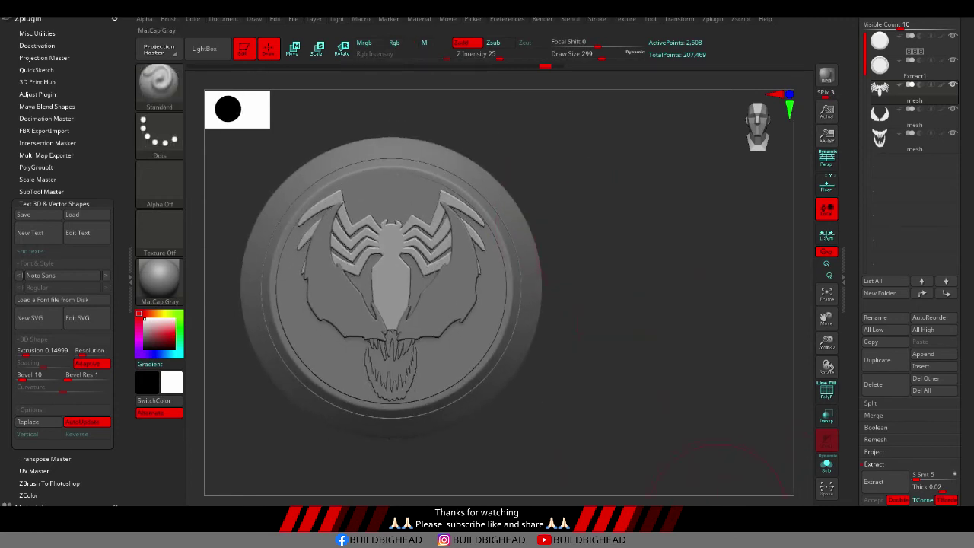
pyautogui.moveTo(426, 289); pyautogui.dragTo(624, 346)
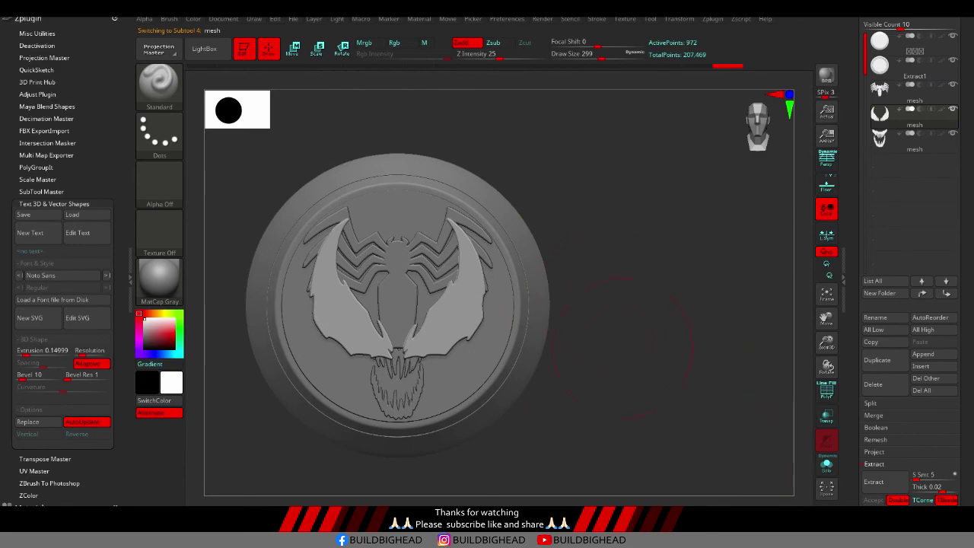